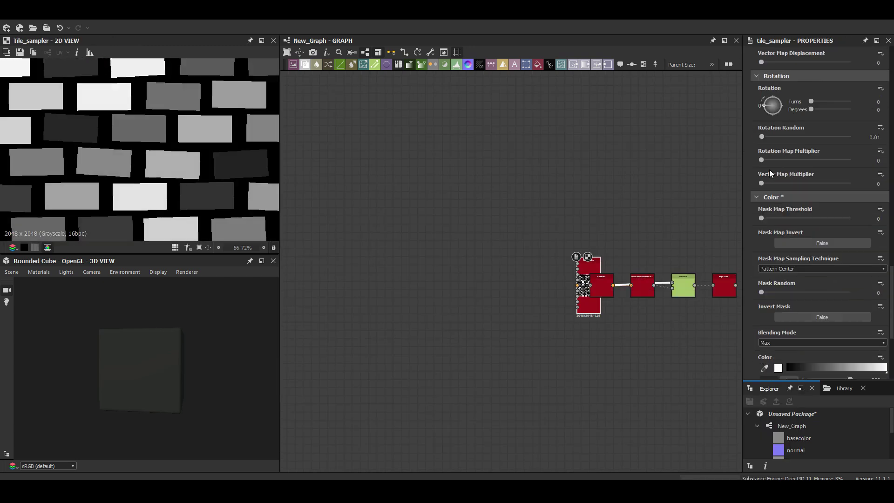
Step: Scroll the graph to review the Flood Fill gradient chain feeding the Min (Darken) Blend
scroll(125, 120, "up", 1)
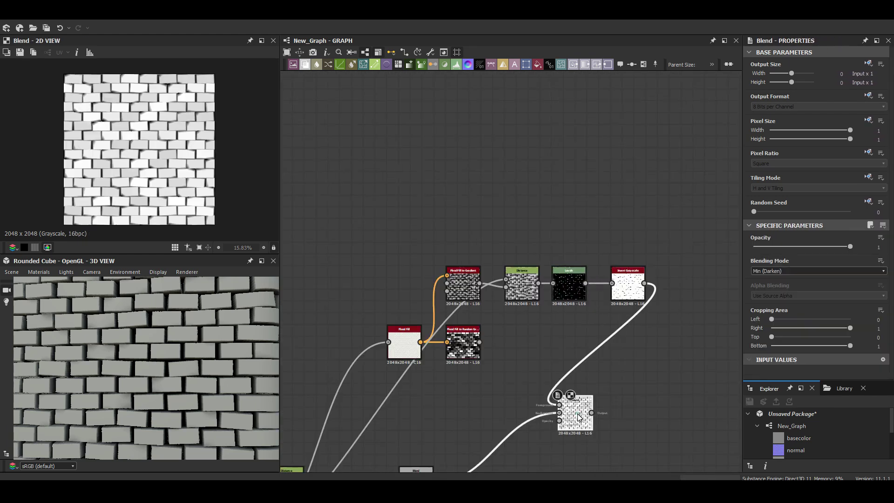
Step: Set the Slope Blur Grayscale intensity to 0.2 to chip the brick edges
scroll(204, 162, "down", 3)
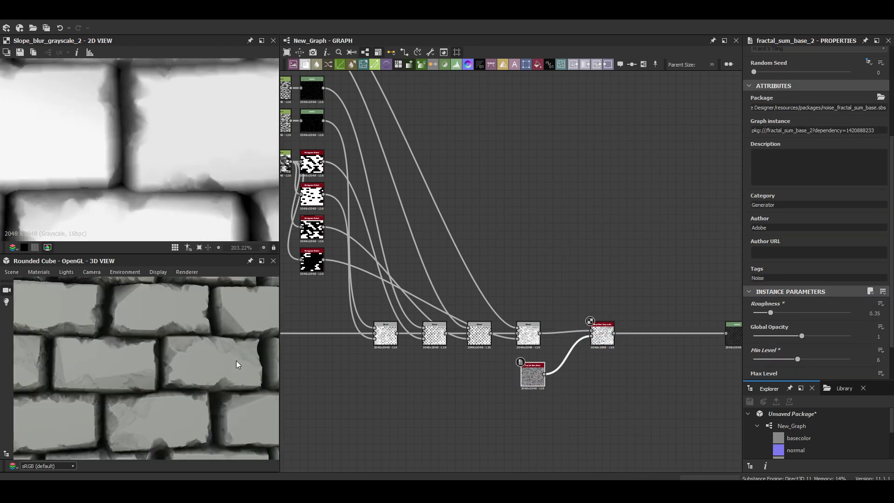
type("0.2")
key("Return")
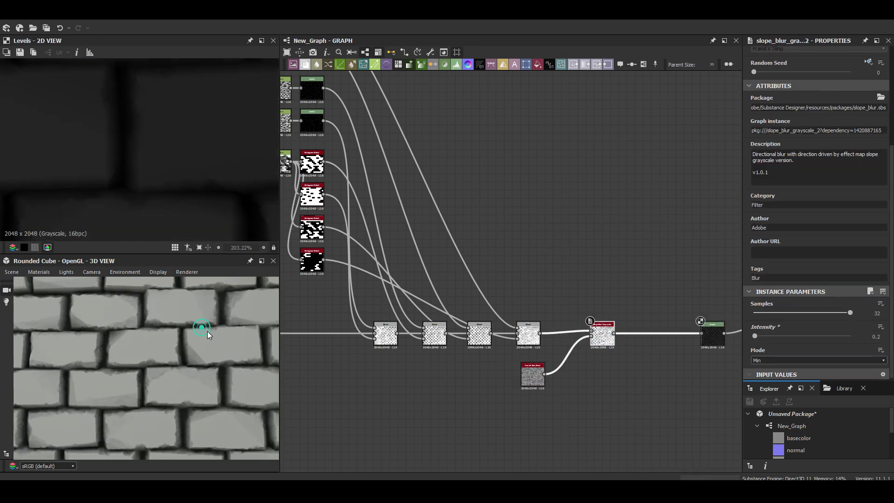
middle_click_drag(579, 272, 635, 296)
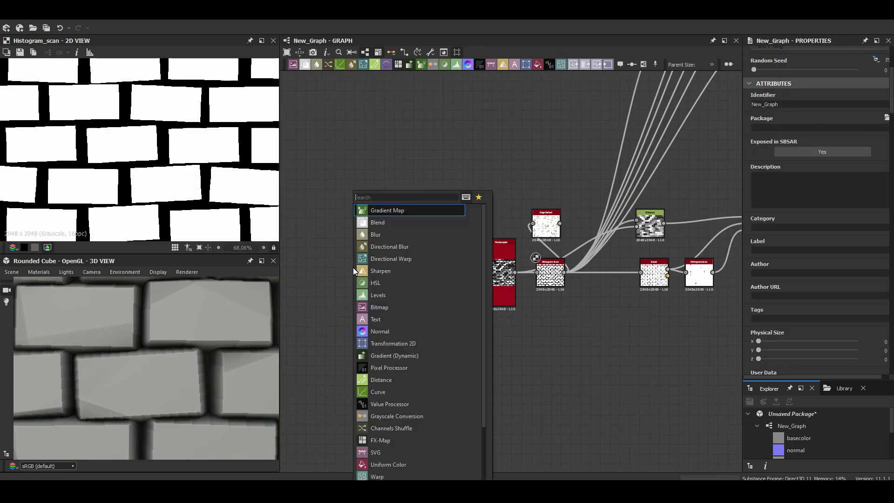
Step: Inspect the Tile Sampler's settings and preview its output
scroll(457, 234, "up", 5)
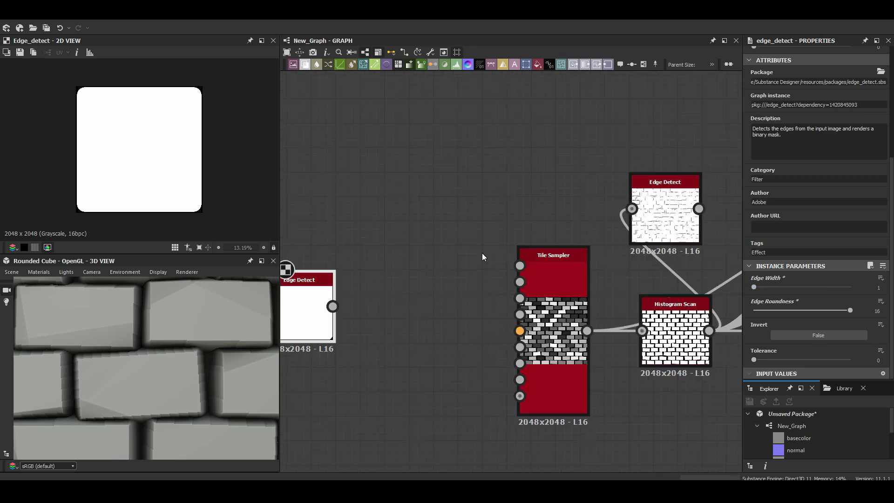
left_click(582, 343)
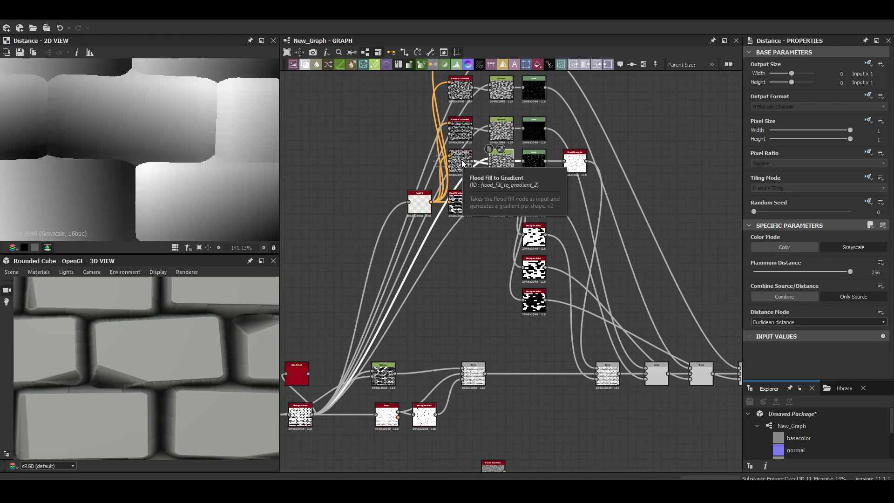
scroll(502, 161, "up", 3)
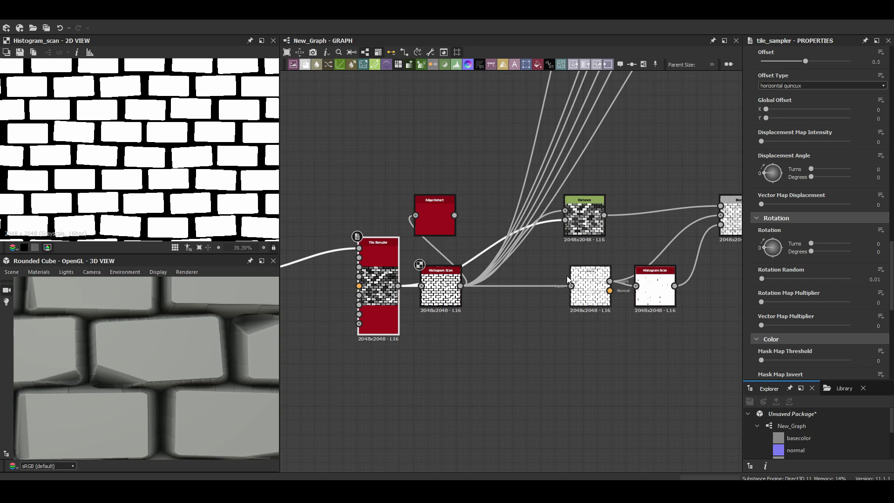
double_click(378, 270)
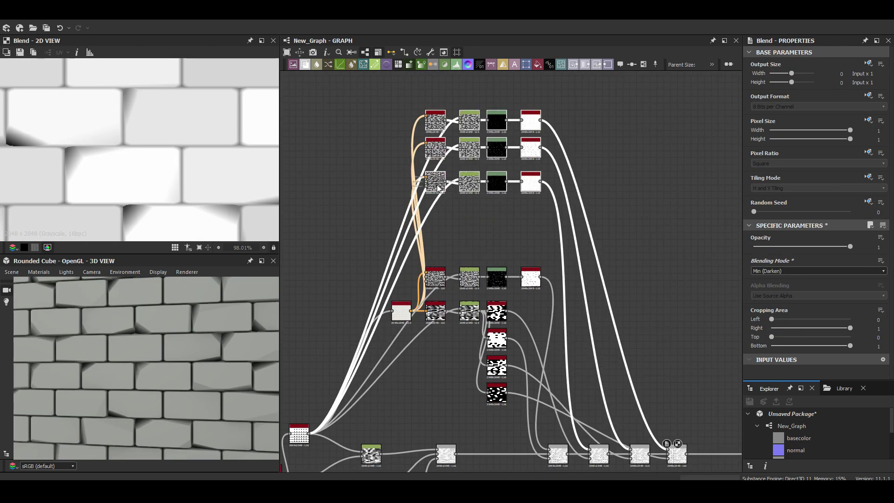
Step: Undo the last gradient angle change and check the Invert Grayscale and Blend results
scroll(525, 354, "up", 3)
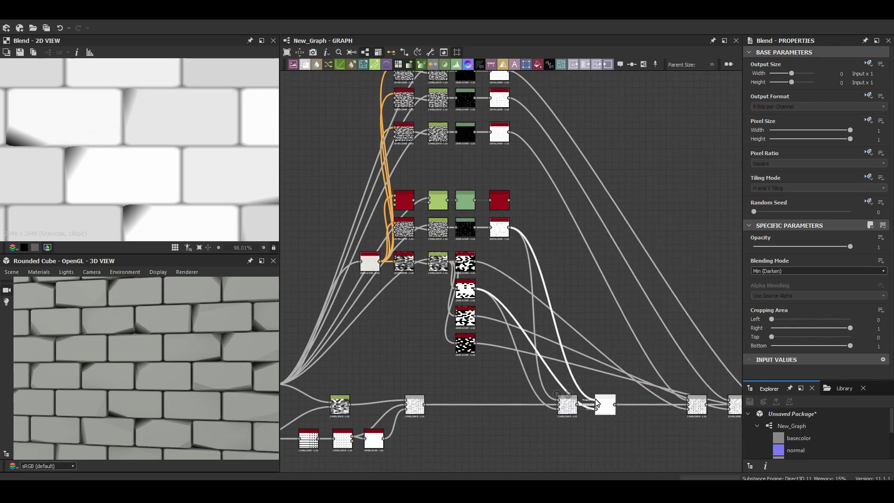
scroll(782, 282, "down", 3)
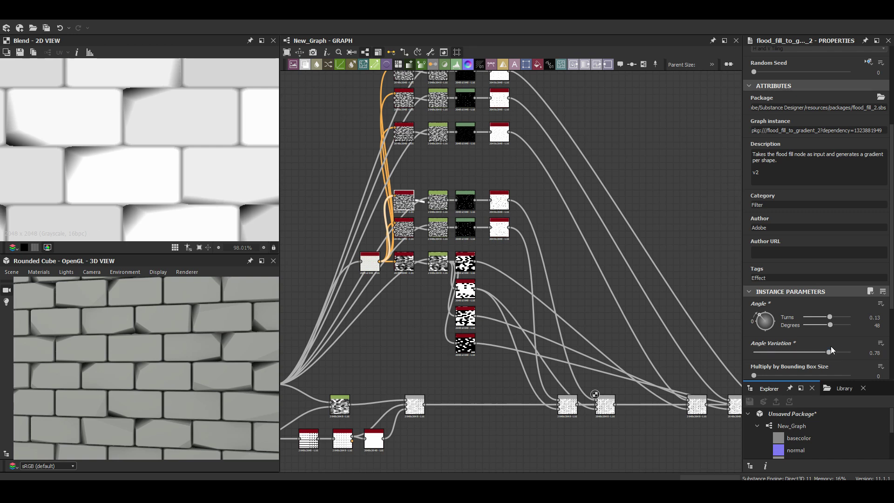
left_click(650, 421)
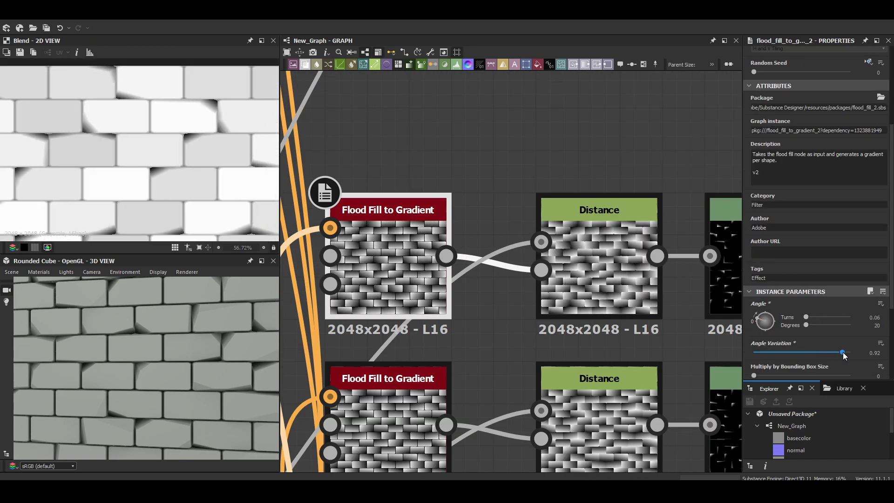
key("ctrl+z")
key("ctrl+z")
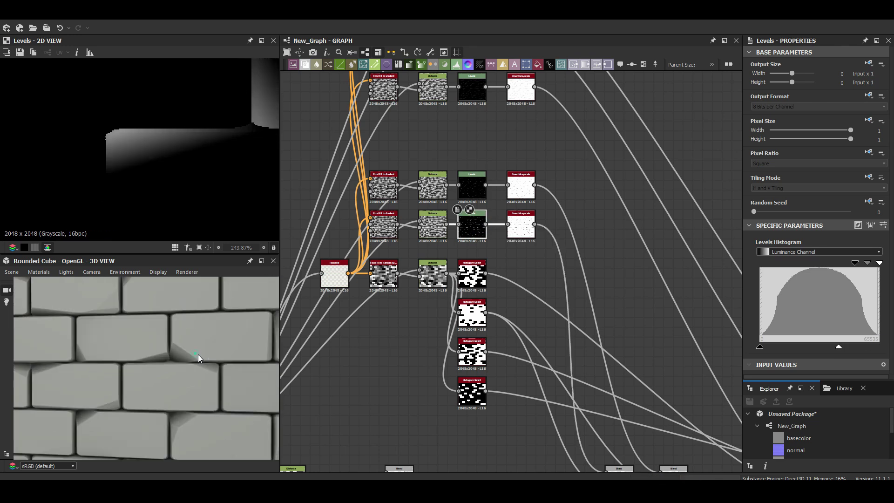
left_click(559, 345)
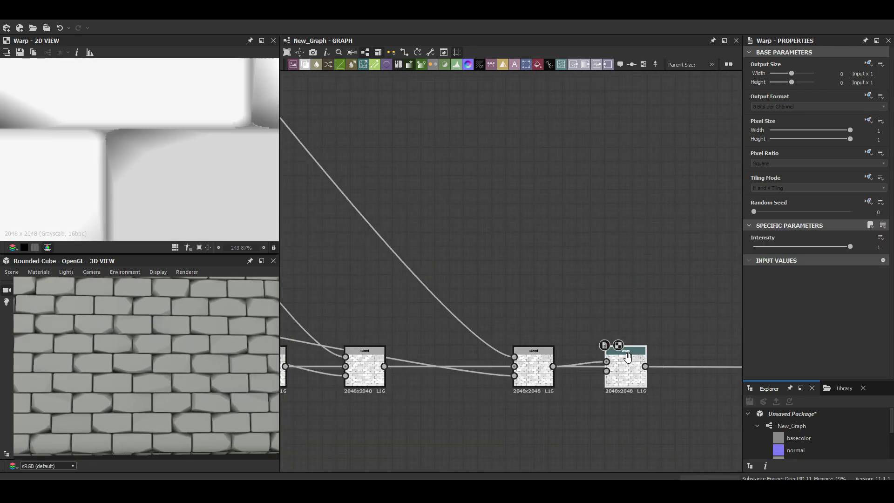
Step: Plug the Gaussian noise into the Warp and lower its intensity to about 0.13
left_click(564, 354)
left_click_drag(802, 310, 783, 311)
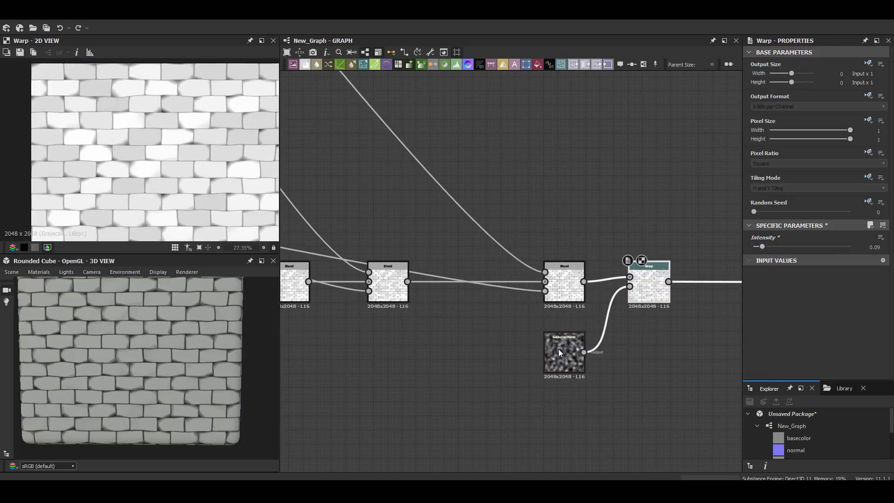
mouse_move(792, 246)
left_mouse_down()
mouse_move(806, 245)
mouse_move(766, 247)
left_mouse_up()
scroll(148, 336, "up", 5)
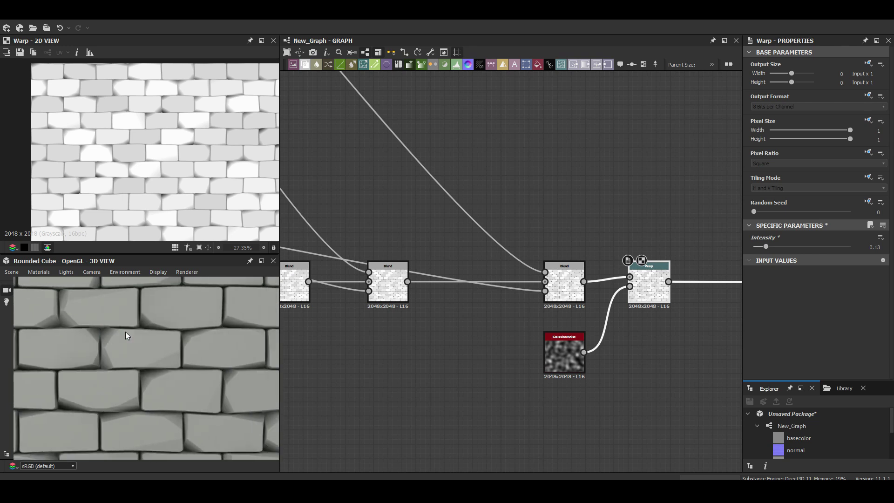
Step: Try a Fractal Sum–driven Slope Blur after the Warp and inspect its settings
left_click_drag(608, 300, 682, 295)
left_click(585, 372)
left_click_drag(791, 359, 798, 360)
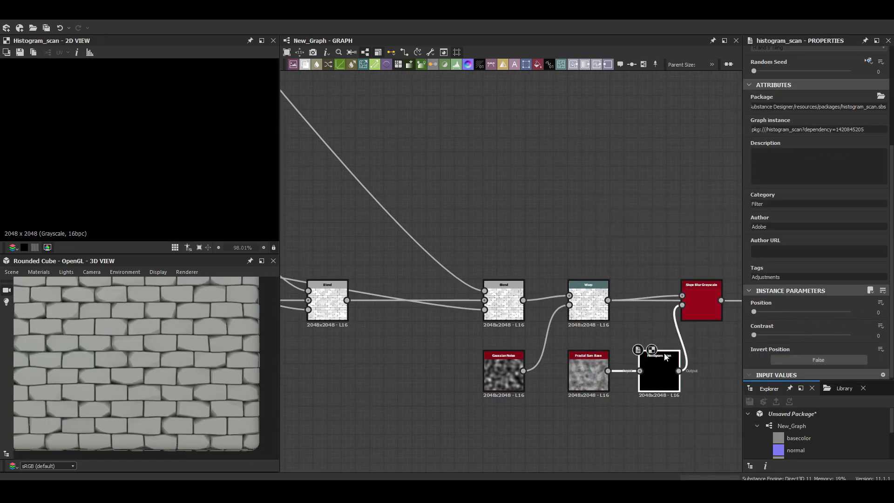
left_click(701, 303)
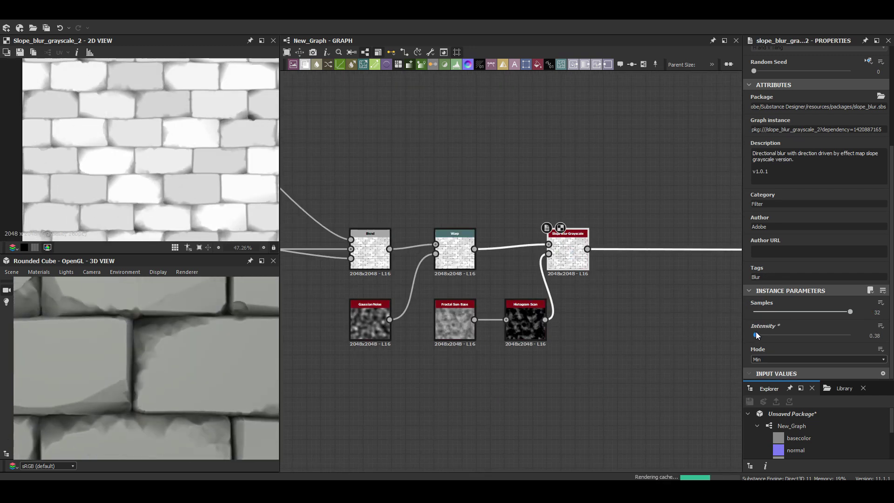
left_click(454, 321)
Step: Remove the trial slope blur and noise nodes, then search 'HIS' for a node
key("ctrl+z")
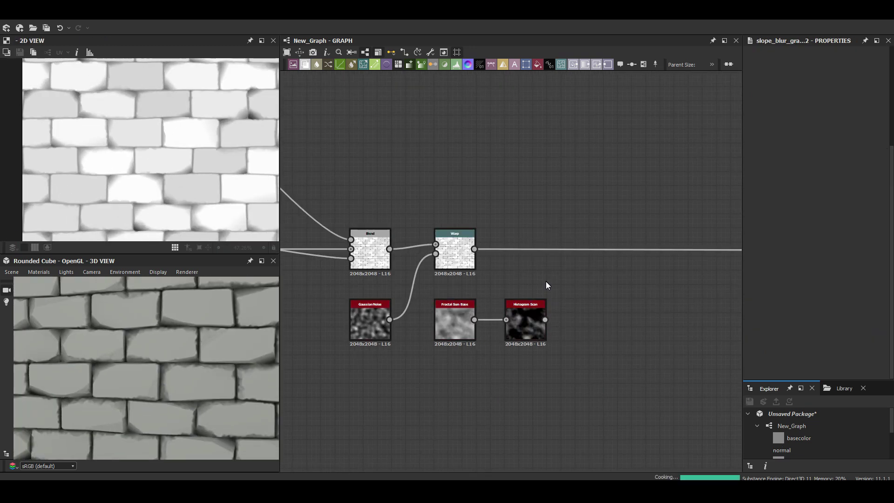
key("ctrl+z")
key("ctrl+z")
scroll(407, 324, "down", 5)
key("space")
type("HIS")
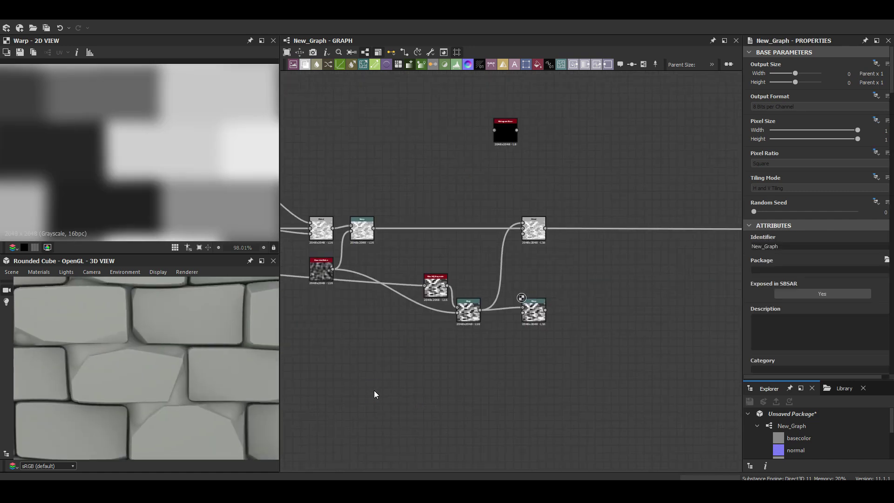
Step: Add a Directional Warp node and a Height Blend node
key("space")
type("dir")
left_click(423, 219)
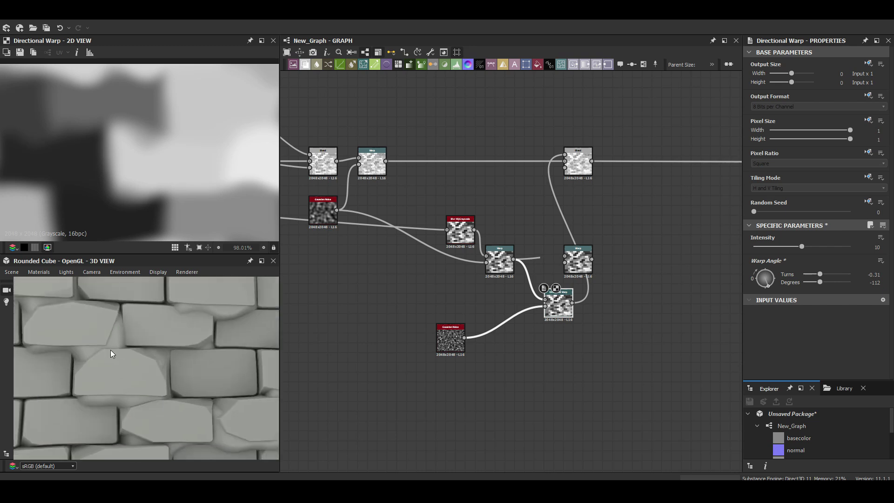
key("space")
type("height")
key("Return")
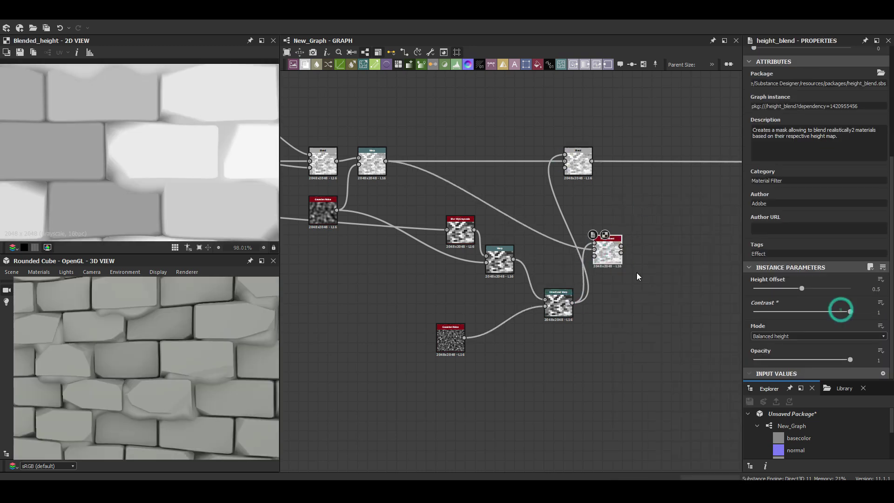
Step: Make the Gradient Map's first key brown and connect it to the basecolor output
left_click(758, 303)
left_click_drag(560, 375, 566, 373)
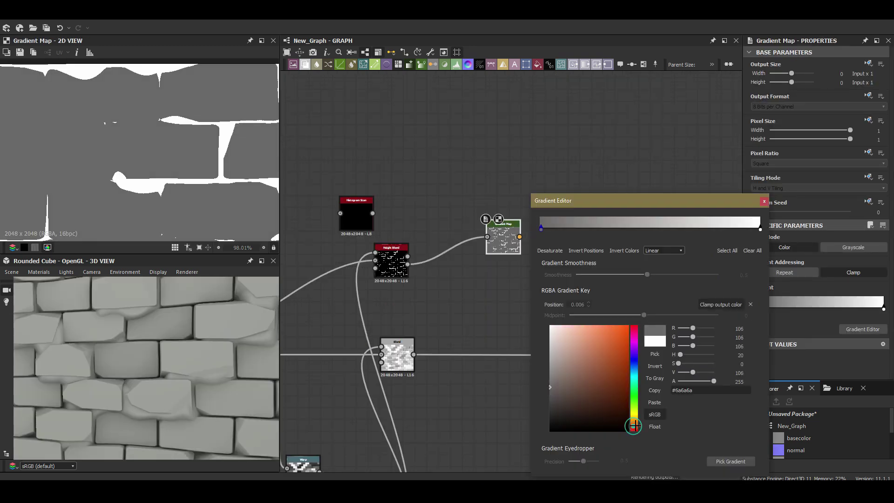
left_click_drag(520, 236, 590, 237)
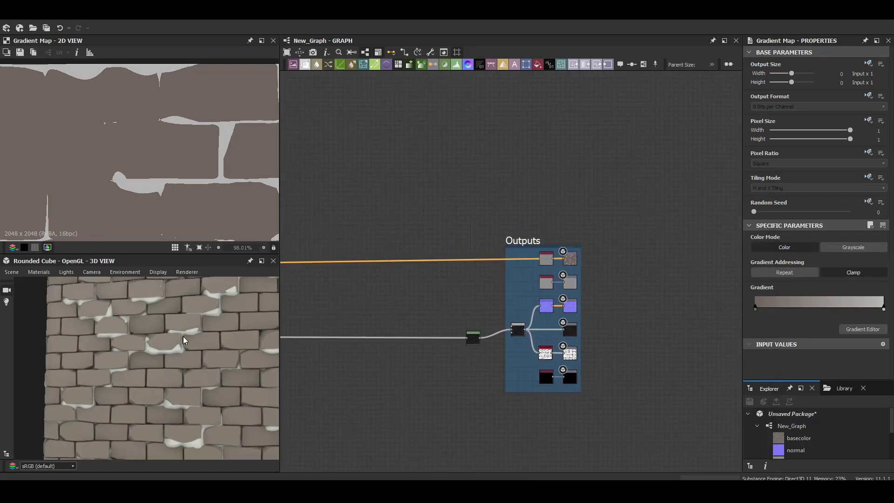
middle_click_drag(478, 300, 575, 264)
Step: Insert a Transformation 2D after the Shape, set No Tiling and offset the copy
key("space")
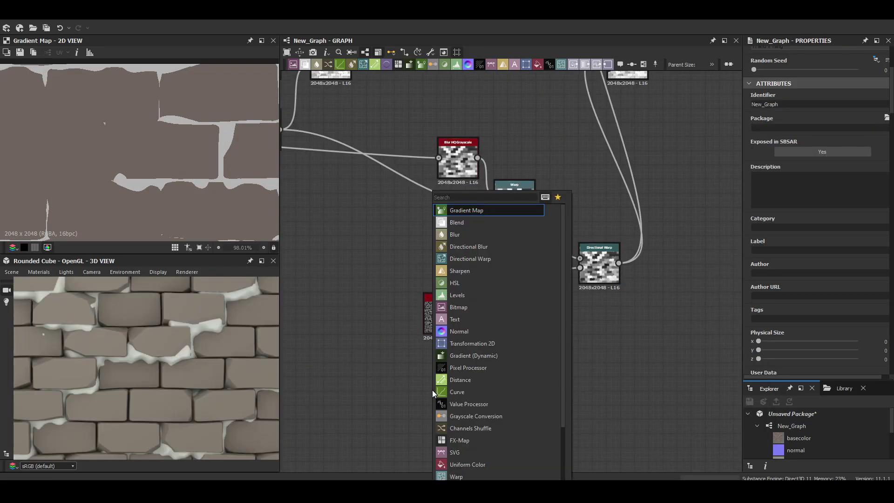
left_click(444, 207)
left_click_drag(525, 384, 588, 384)
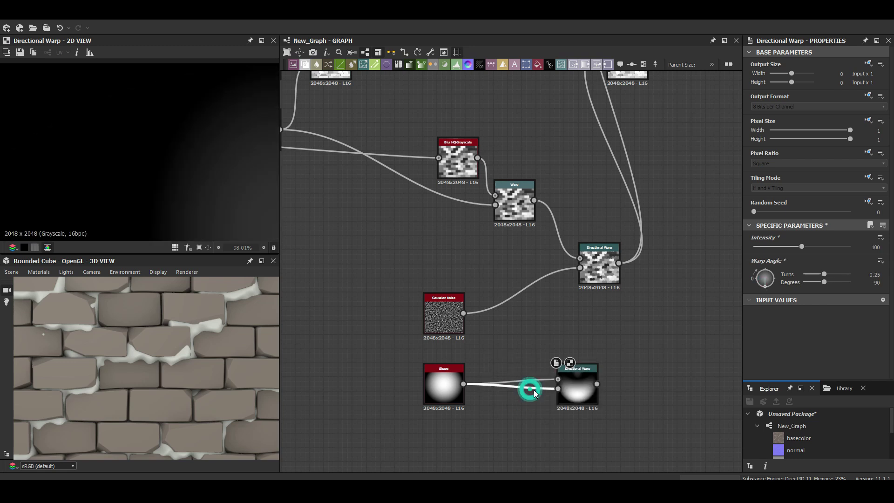
left_click(868, 201)
left_click(764, 195)
left_click_drag(145, 184, 141, 161)
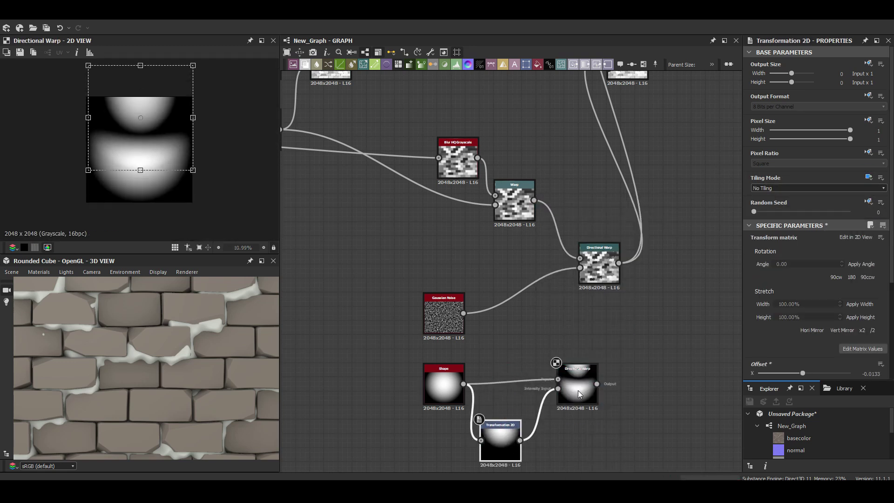
Step: Set the circle scale to 0.75 and combine both circles in a new Blend
double_click(329, 379)
double_click(591, 387)
left_click(818, 299)
left_click(324, 379)
left_click_drag(851, 361, 826, 360)
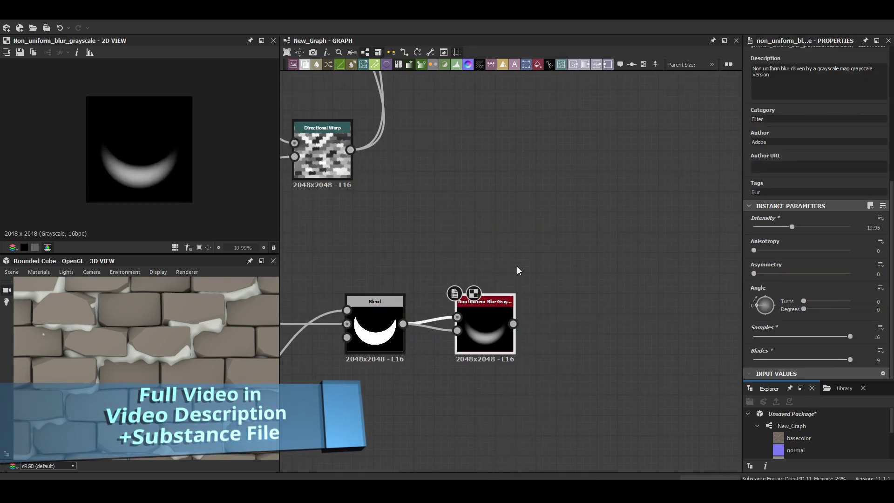
scroll(518, 270, "down", 5)
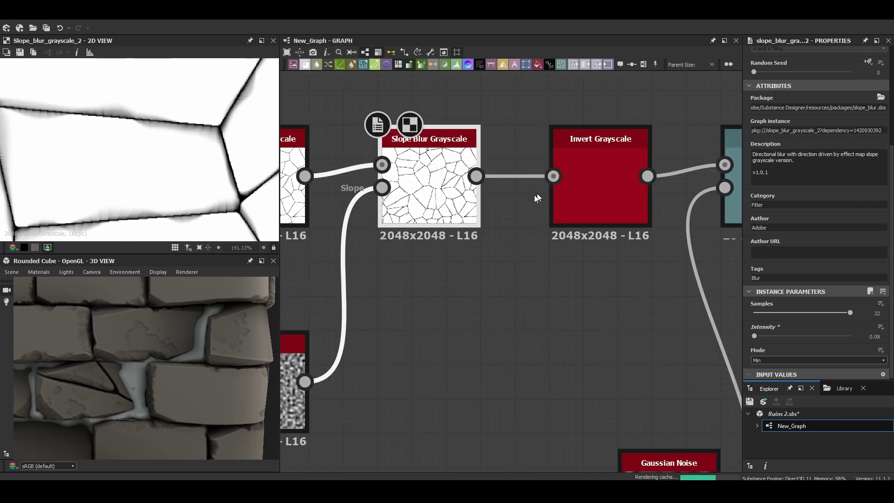
Step: Add a Fractal Sum Base noise to drive the crack Slope Blur
left_click(567, 274)
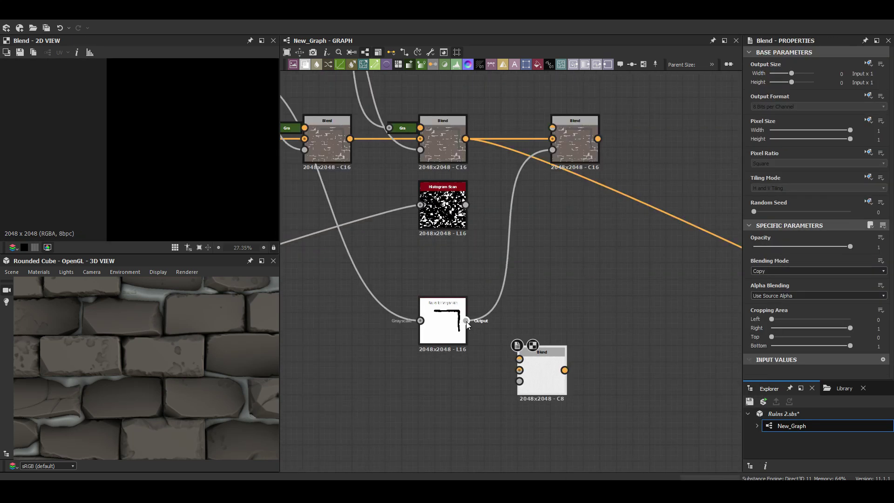
Step: Link the pipe mask into the Multiply Blend and lower Histogram Scan Position to 0.82
left_click_drag(543, 125, 479, 196)
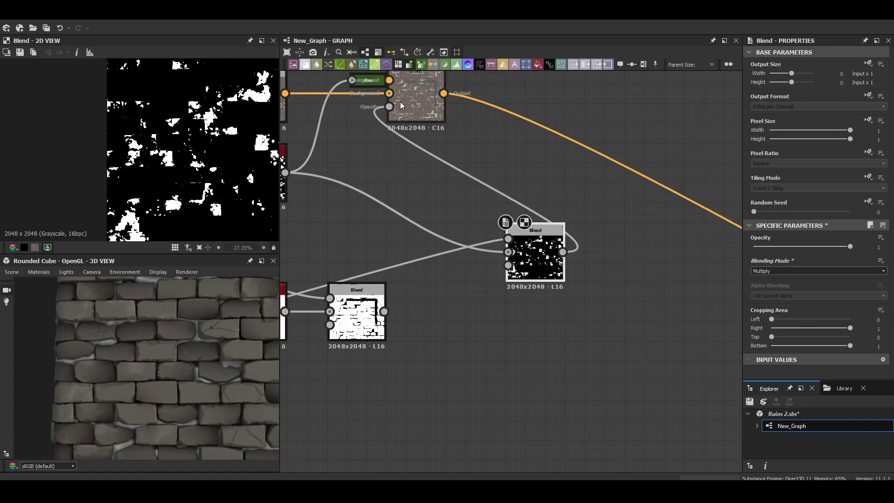
left_click_drag(843, 310, 832, 311)
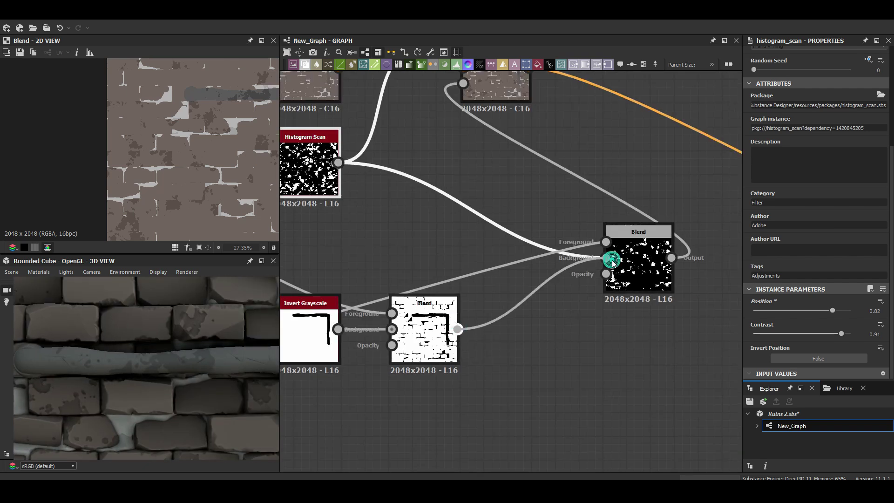
left_click(613, 263)
Step: Set the other Blend to Subtract at 0.02 opacity and reposition the top Blend
scroll(613, 262, "down", 5)
scroll(486, 170, "down", 3)
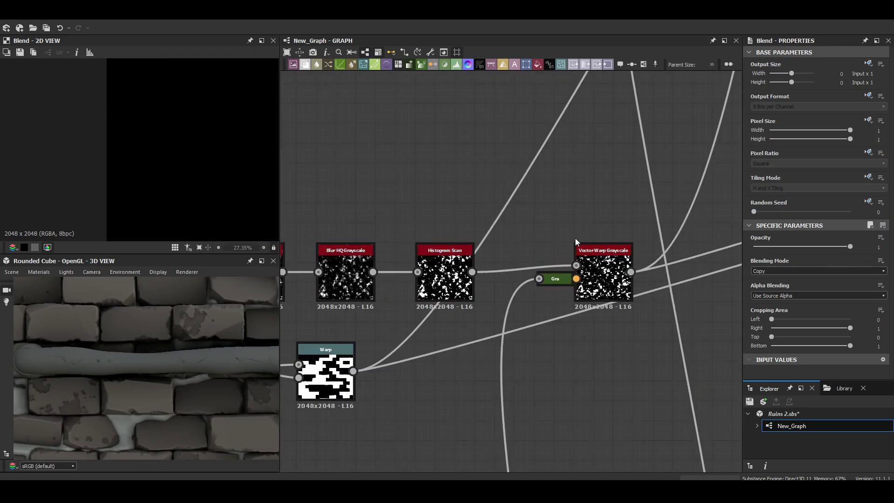
scroll(705, 403, "up", 5)
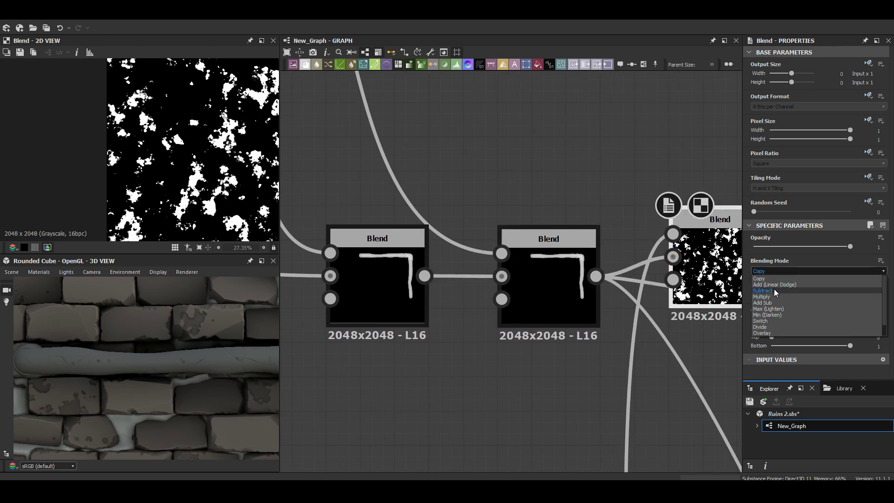
left_click(775, 291)
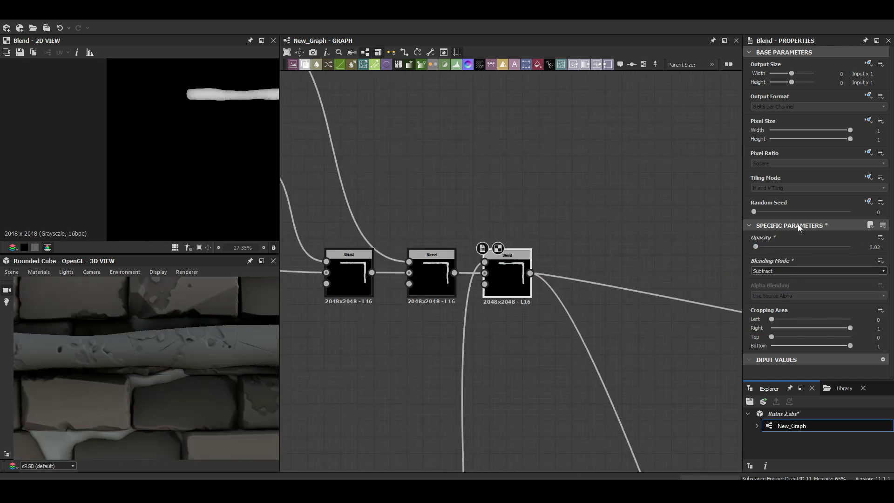
scroll(552, 264, "up", 3)
left_click(378, 232)
left_click_drag(476, 154, 482, 124)
middle_click_drag(333, 332, 452, 358)
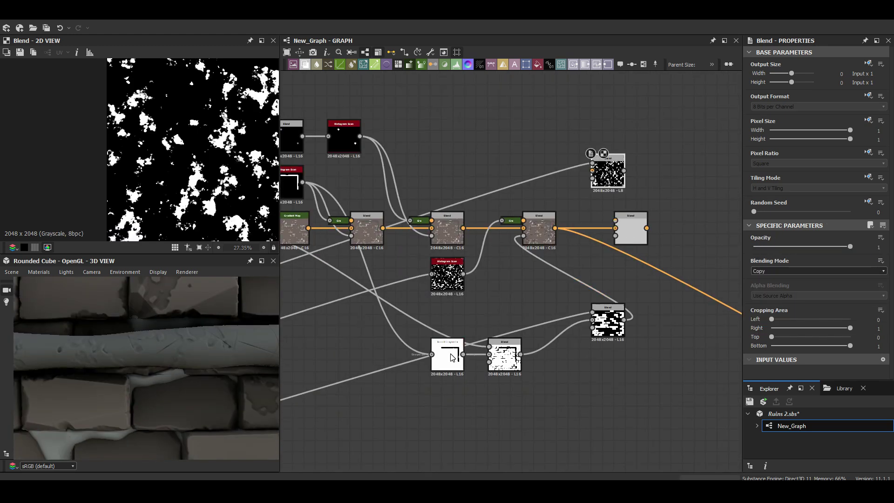
Step: Feed the top Blend's pipe mask into the colour Blend as a Subtract at 0.06
scroll(635, 189, "up", 2)
left_click_drag(625, 176, 613, 259)
left_click(635, 267)
left_click(783, 271)
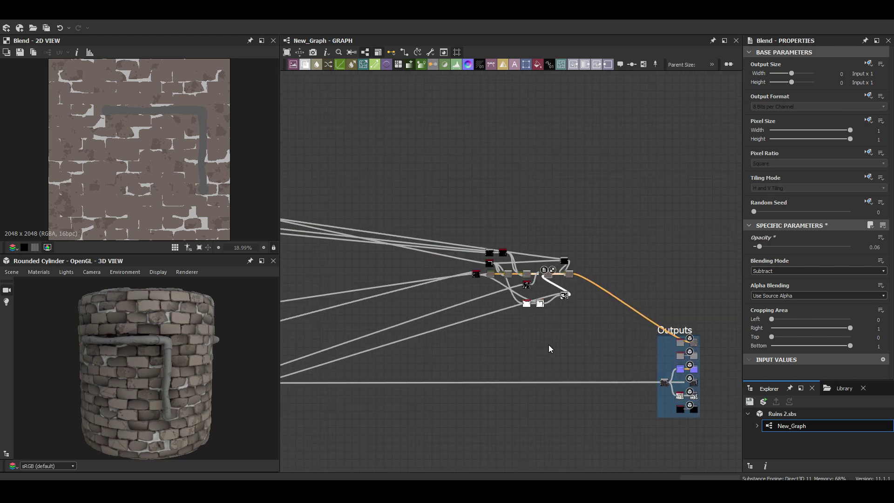
key("space")
type("fr")
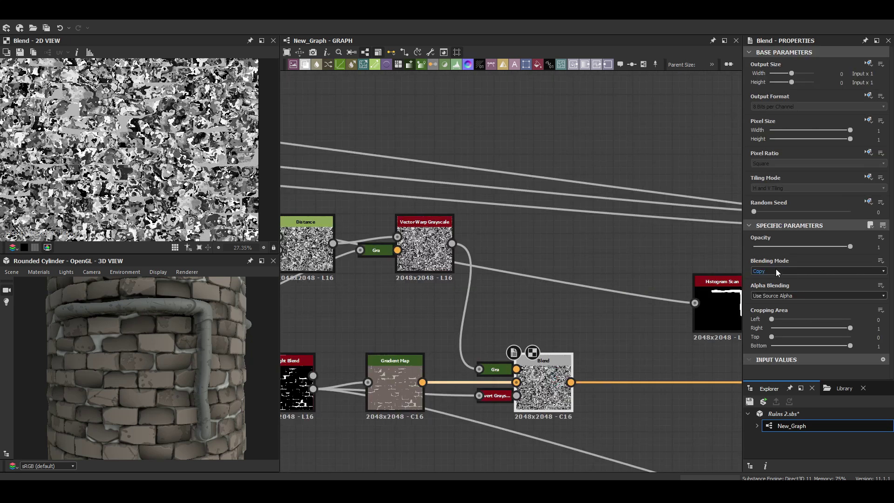
Step: Set the curvature-mask Blend to Add (Linear Dodge) at 0.06 opacity
scroll(155, 339, "up", 5)
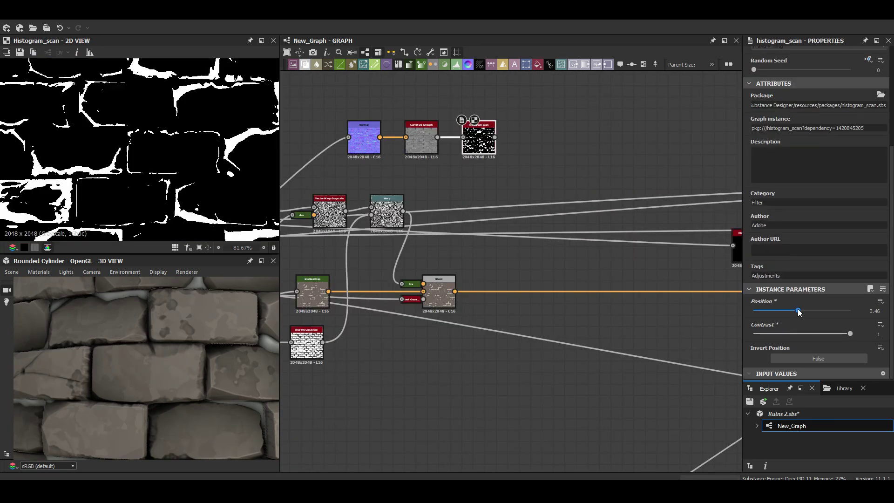
left_click(775, 272)
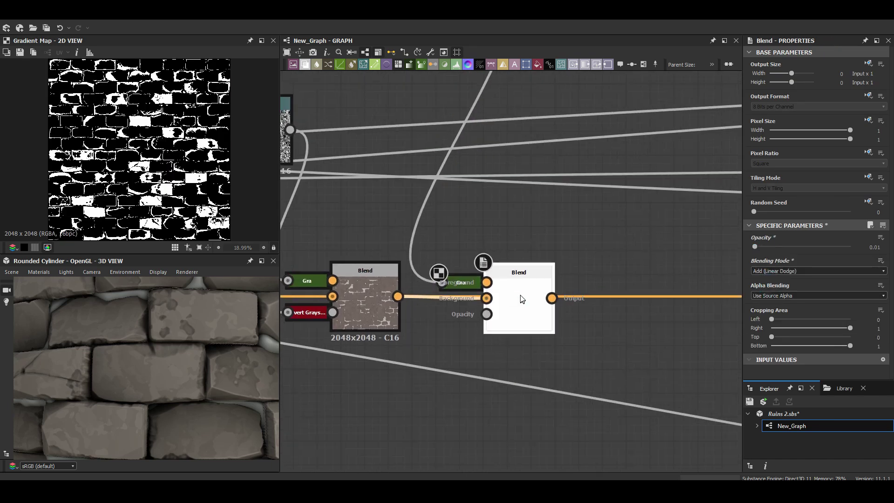
double_click(522, 298)
left_click_drag(755, 247, 773, 246)
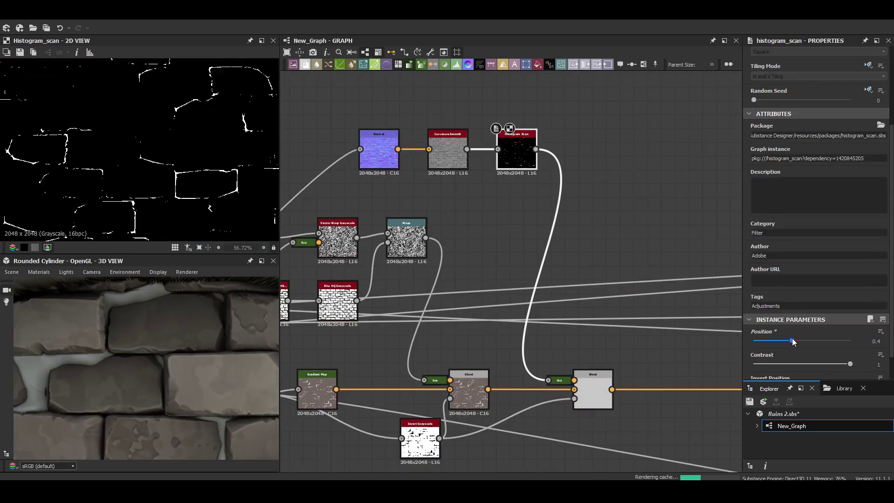
left_click_drag(850, 246, 758, 246)
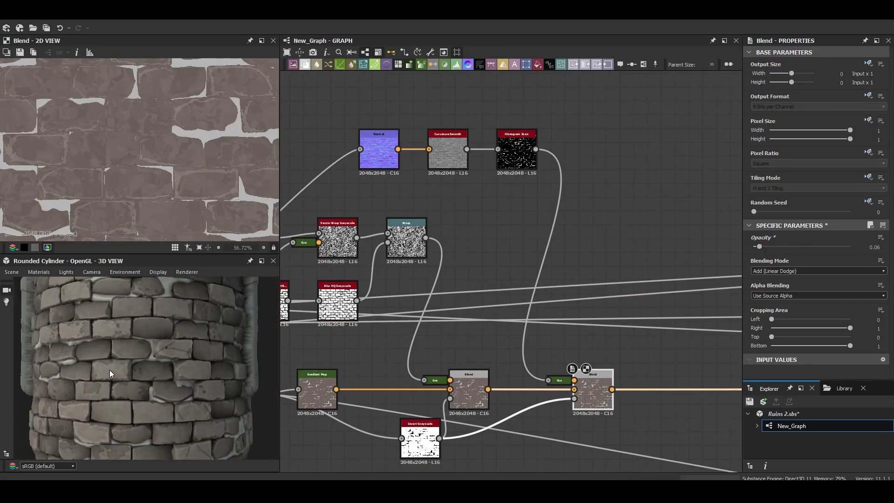
scroll(183, 378, "up", 5)
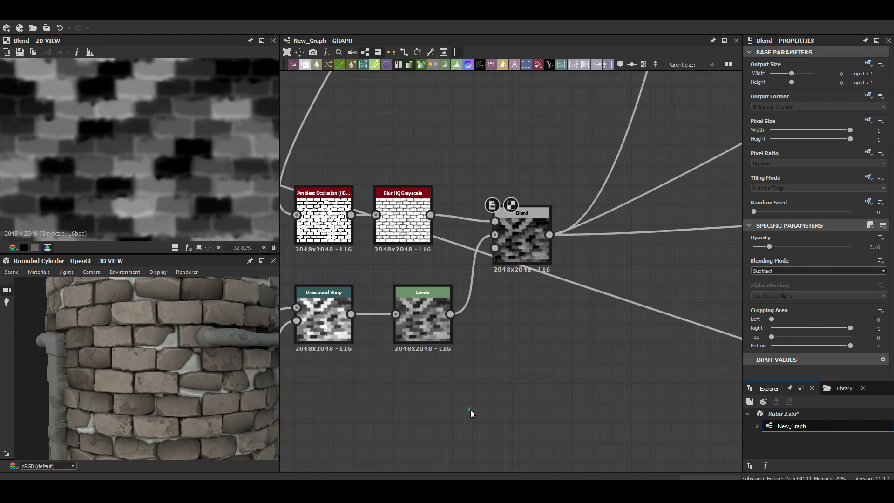
Step: Paste a new Blend node and link the existing Blend output into it
key("ctrl+v")
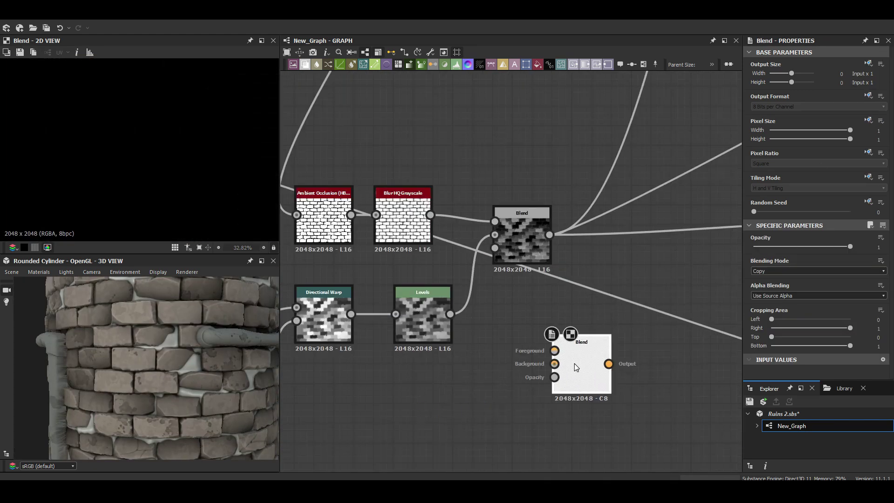
left_click_drag(550, 235, 554, 364)
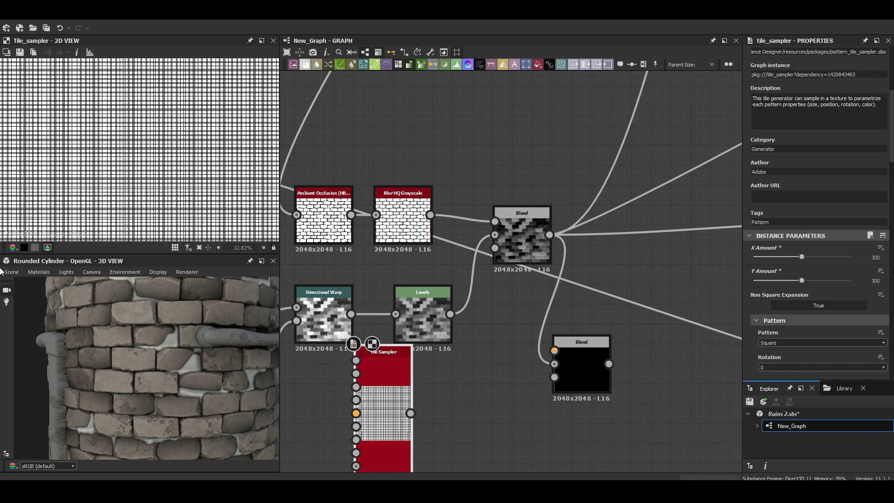
scroll(767, 200, "down", 5)
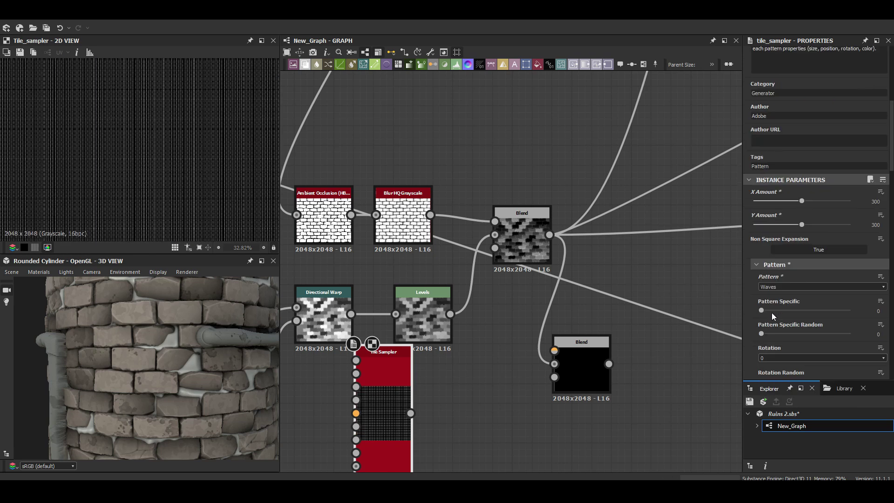
scroll(767, 200, "down", 5)
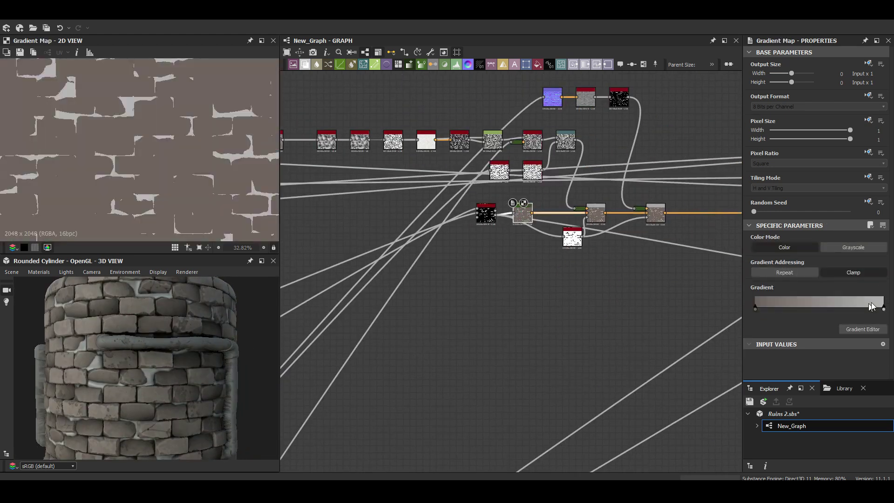
Step: Darken the brick colour in the Gradient Map and push the Levels to lighten the mask
double_click(872, 306)
left_click(555, 391)
left_click_drag(172, 337, 163, 318)
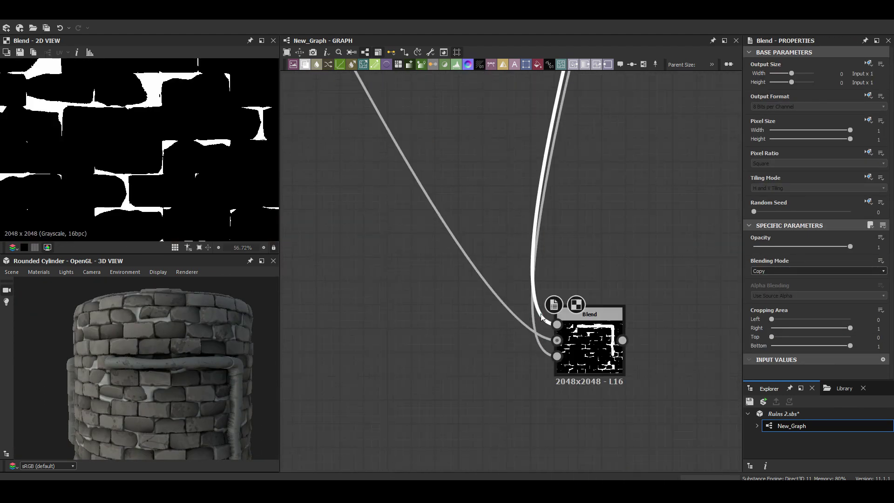
left_click_drag(760, 349, 879, 351)
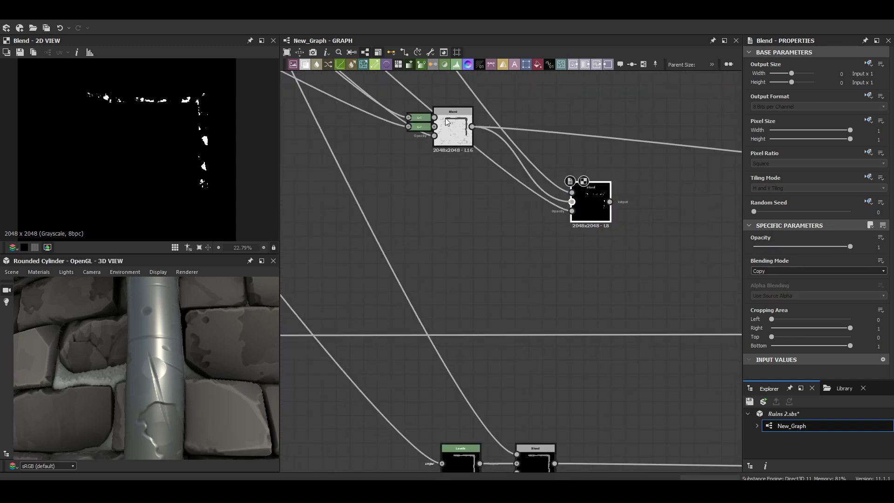
Step: Switch the Blend to additive mode and lighten the gradient key to light grey
left_click(818, 271)
left_click(792, 280)
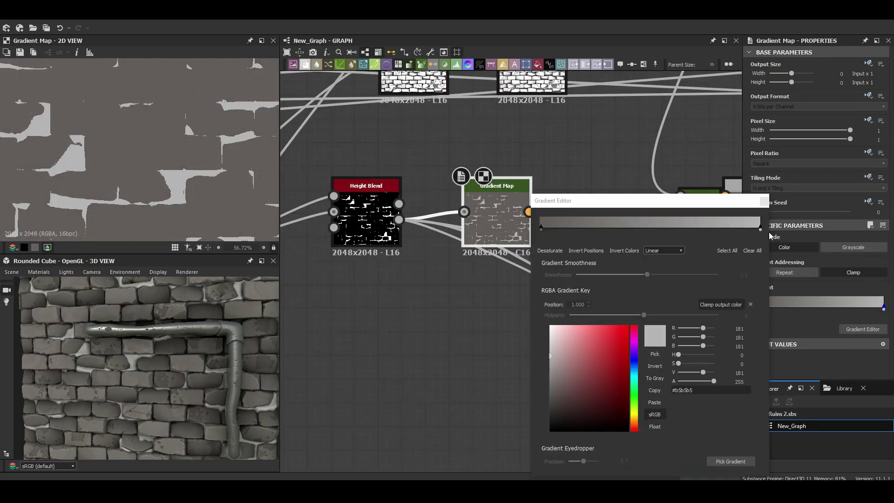
left_click_drag(679, 372, 703, 372)
scroll(148, 335, "up", 2)
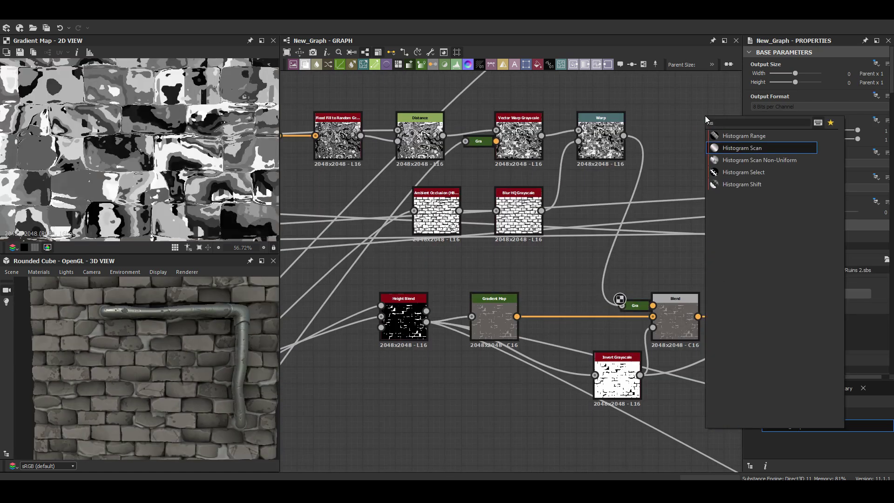
Step: Add a Histogram Scan fed by the Warp, plus another Blend node
key("Return")
mouse_move(685, 136)
middle_mouse_down()
mouse_move(650, 105)
mouse_move(643, 130)
middle_mouse_up()
key("space")
left_click(543, 439)
Step: Set the Gradient Map keys to dark olive at the start and dark green at the end
left_click(640, 289)
left_click(791, 270)
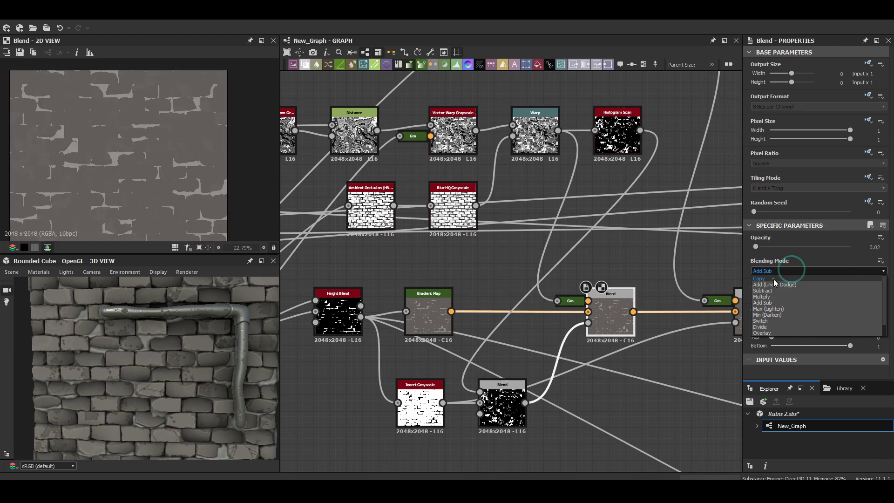
double_click(571, 302)
left_click(862, 329)
left_click(604, 401)
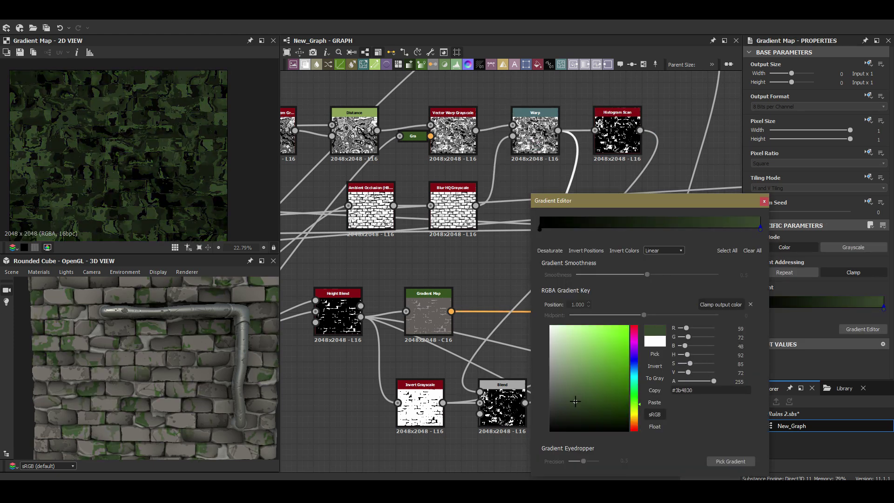
left_click(541, 227)
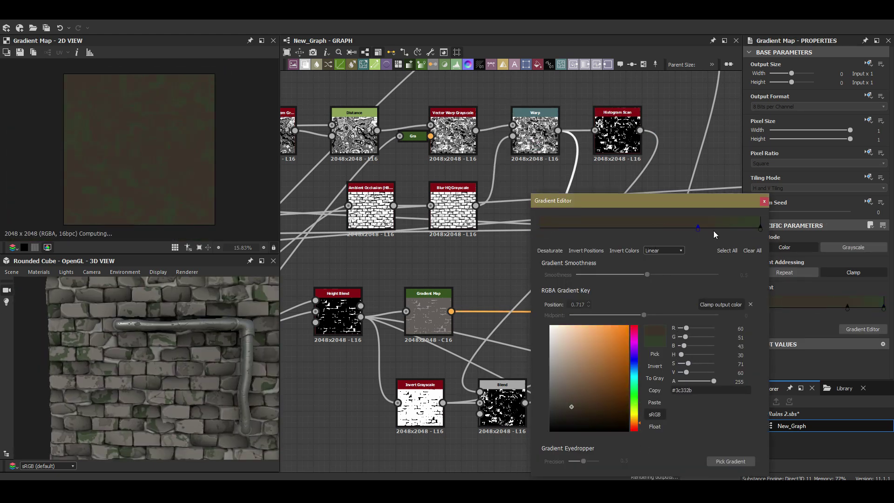
left_click(765, 201)
Step: Lower the moss tint Blend strength and move the gradient key to 0.711
left_click(610, 317)
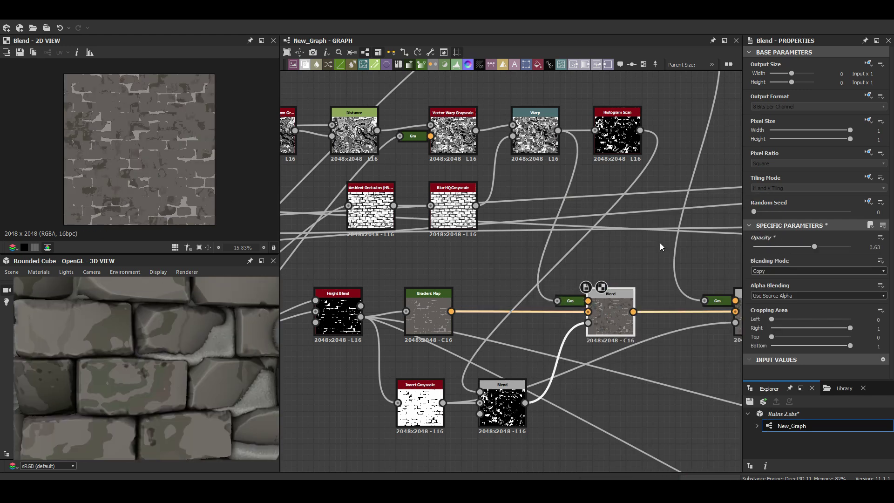
scroll(660, 242, "down", 3)
scroll(558, 230, "up", 6)
left_click(628, 267)
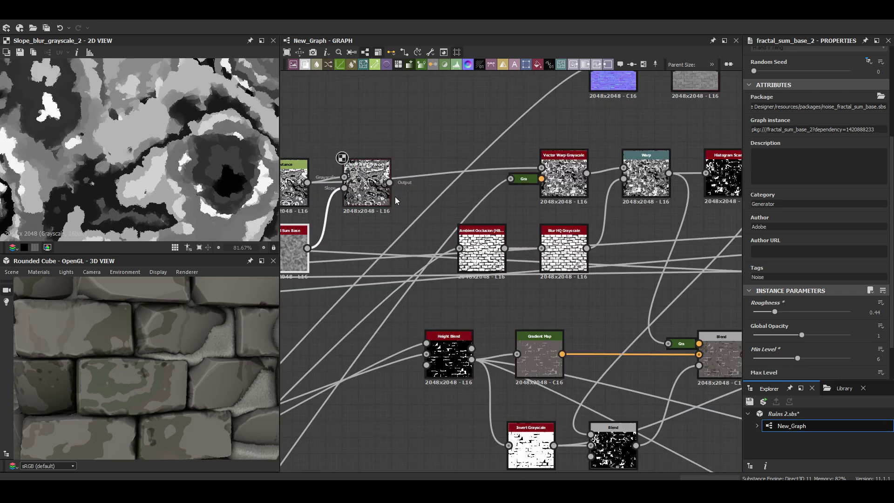
left_click_drag(177, 347, 226, 323)
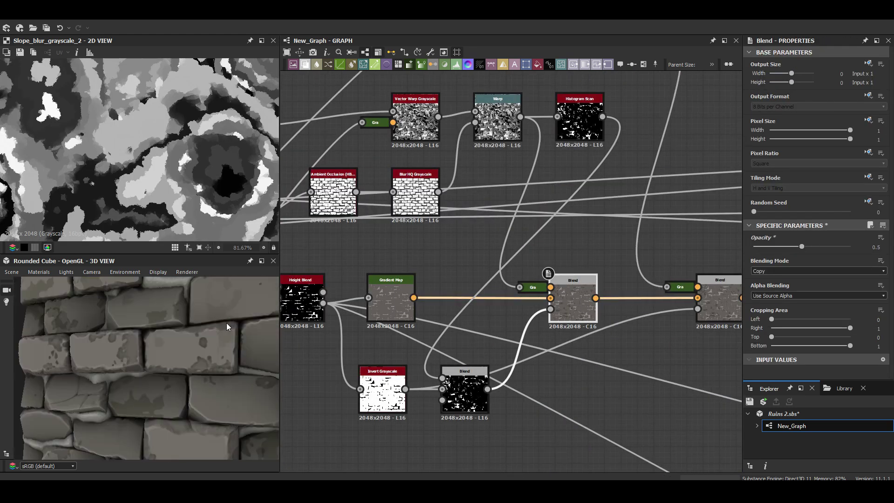
middle_click_drag(543, 383, 485, 409)
left_click_drag(823, 313, 808, 311)
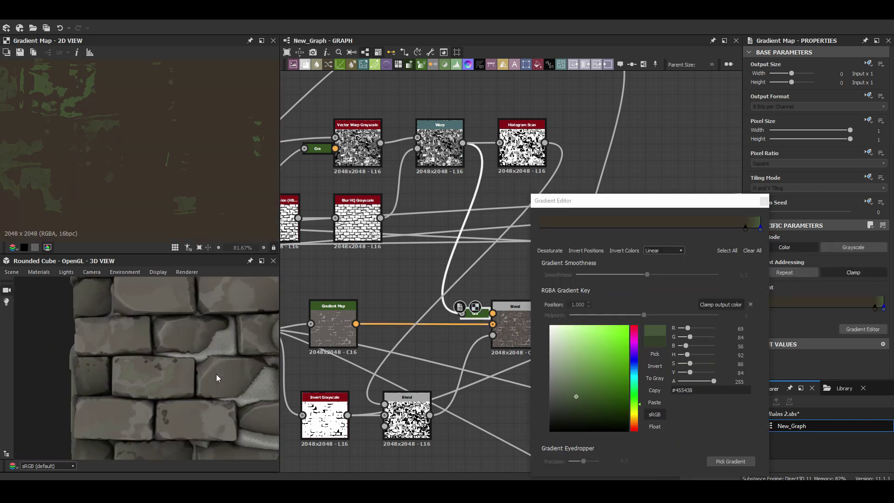
left_click_drag(746, 228, 697, 228)
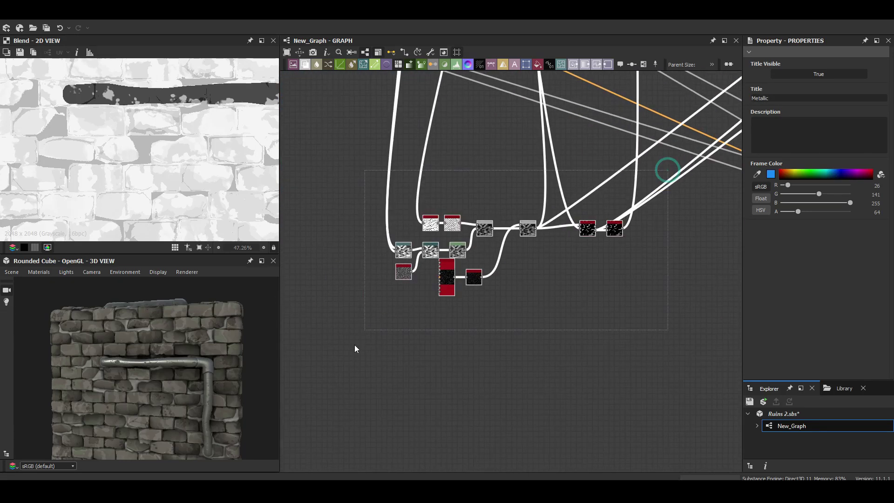
Step: Title the frame Bricks_details_1 and wire a new Blend node into the detail chain
type("Bricks_details_1")
key("Return")
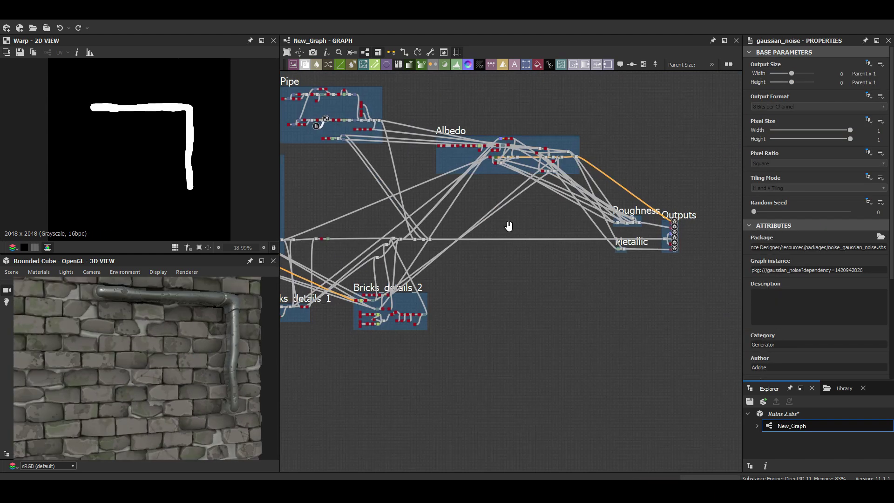
key("Return")
left_click(472, 136)
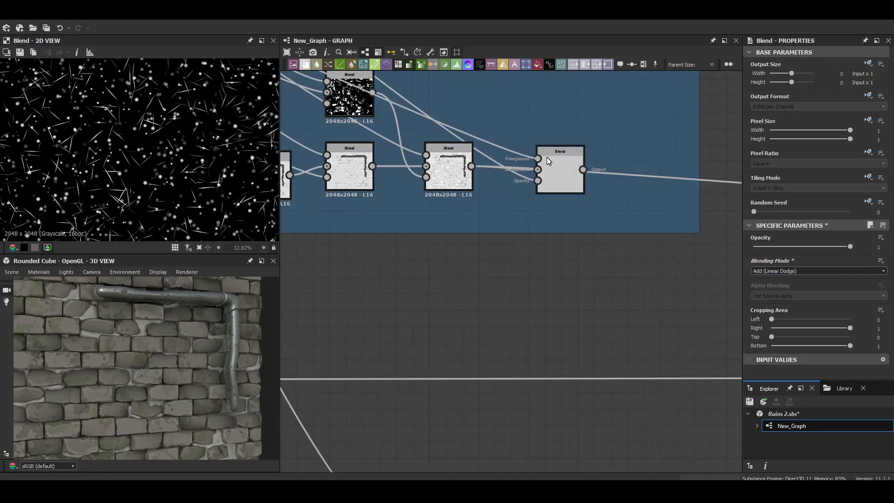
Step: Set the Blend opacity to 0.14 and lower the Levels output high to 0.4
left_click_drag(851, 246, 757, 248)
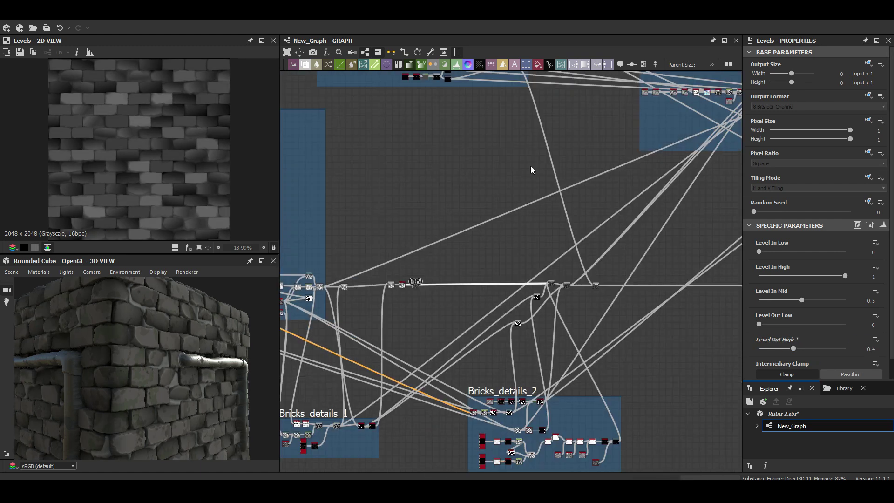
left_click_drag(803, 347, 790, 345)
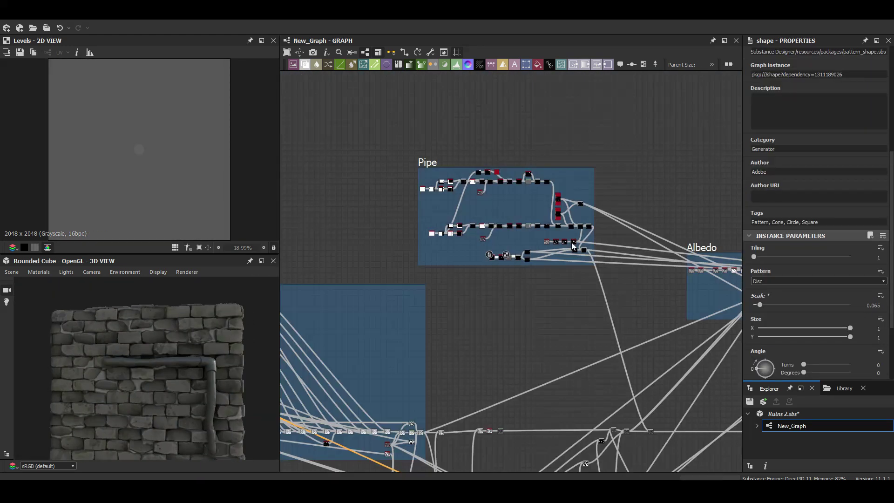
scroll(571, 242, "up", 5)
left_click(595, 265)
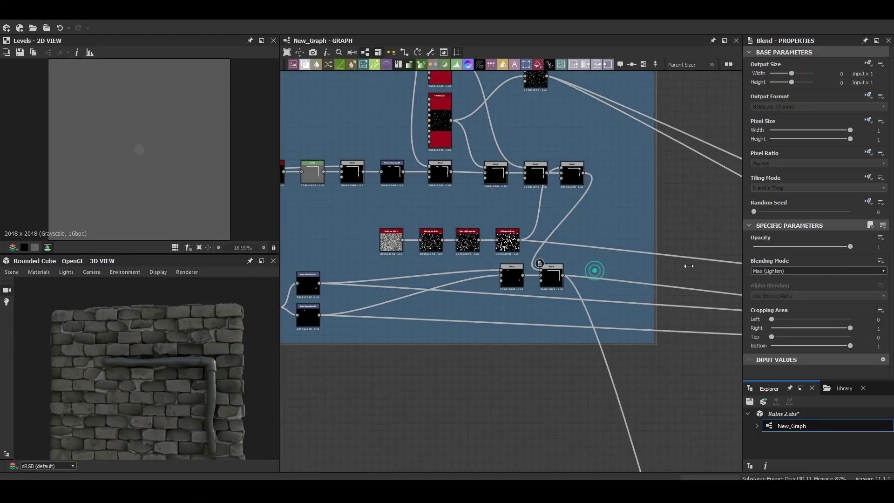
Step: Add a Shape node to the graph for the new pipe bars
scroll(566, 230, "down", 5)
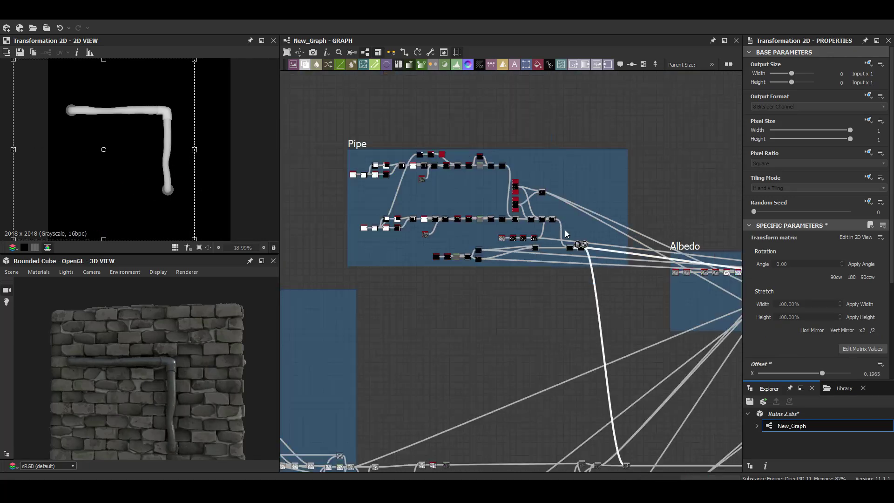
key("space")
type("shape")
key("Return")
left_click_drag(851, 356, 765, 356)
scroll(452, 157, "up", 5)
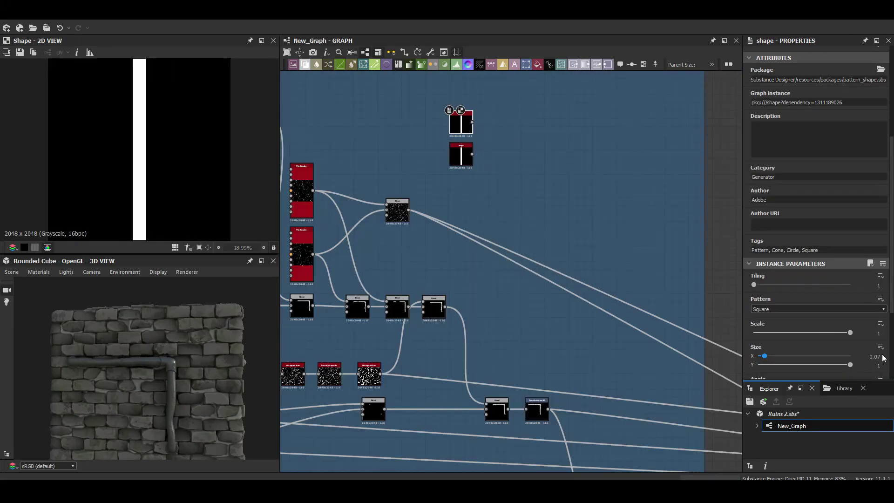
Step: Insert a Transformation 2D on the Shape-to-Blend link, then work beside the Pipe frame's last Blend
right_click(479, 204)
left_click(470, 188)
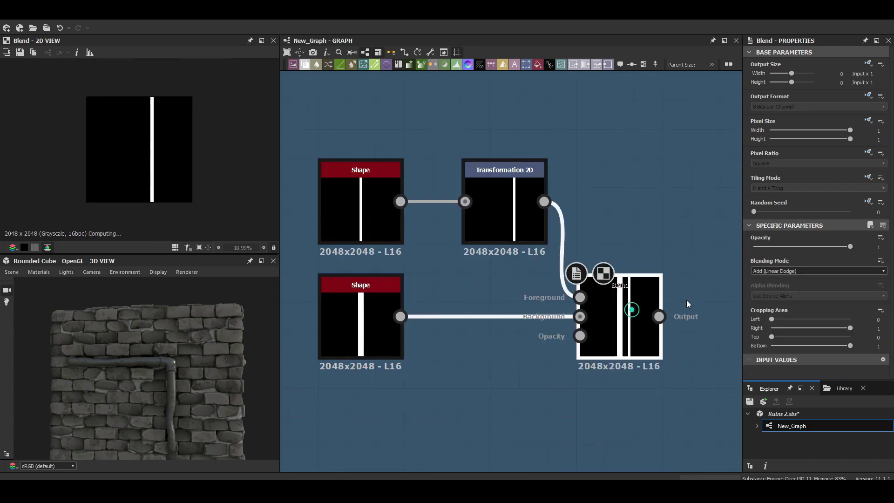
scroll(358, 254, "down", 2)
middle_click_drag(358, 254, 705, 171)
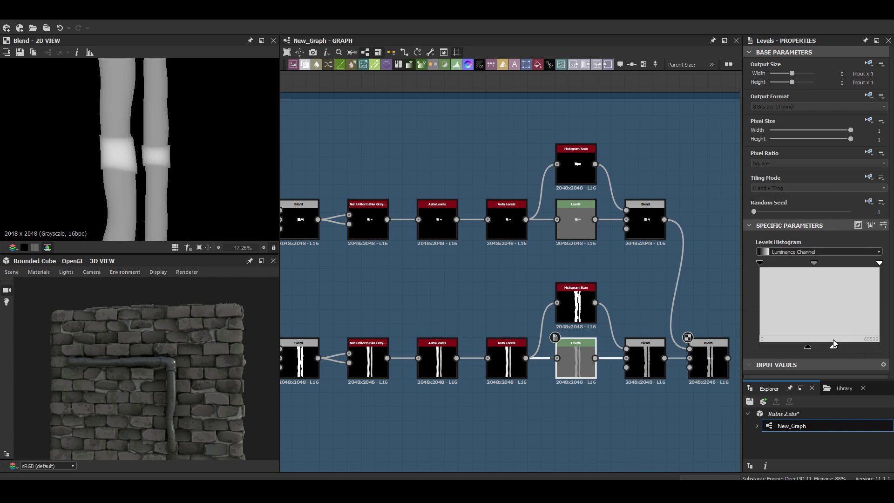
scroll(551, 303, "down", 5)
left_click(537, 342)
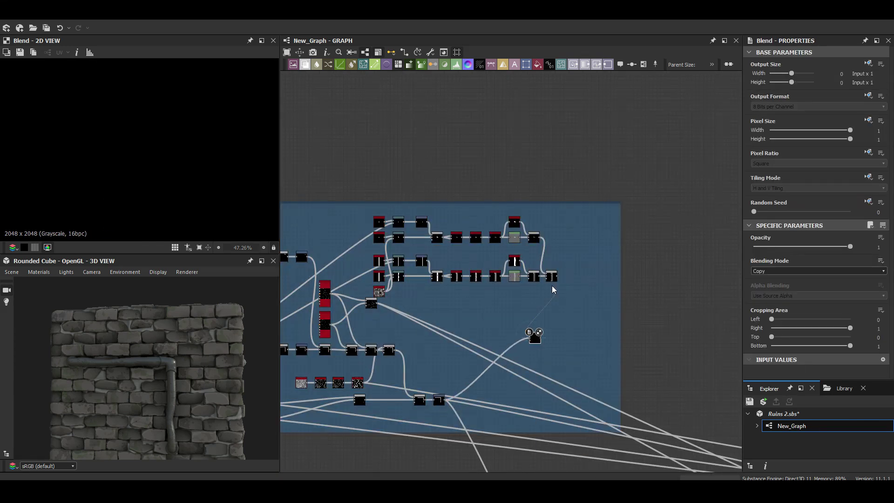
scroll(541, 302, "up", 3)
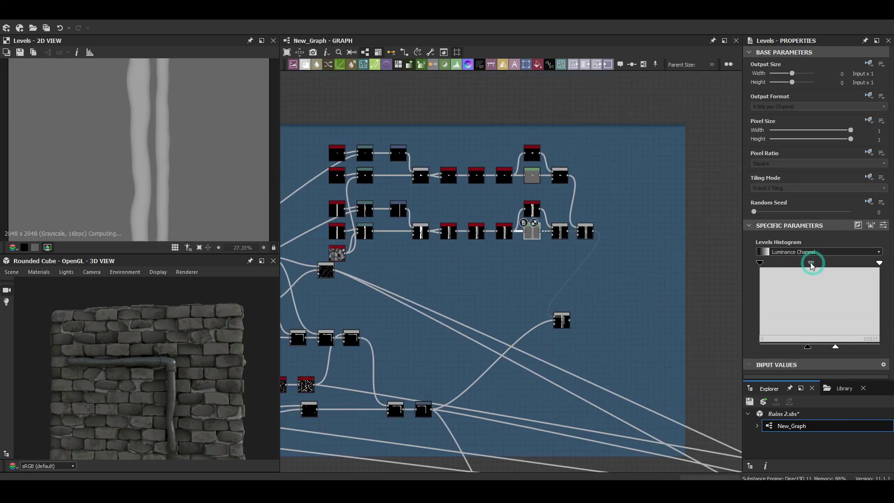
key("space")
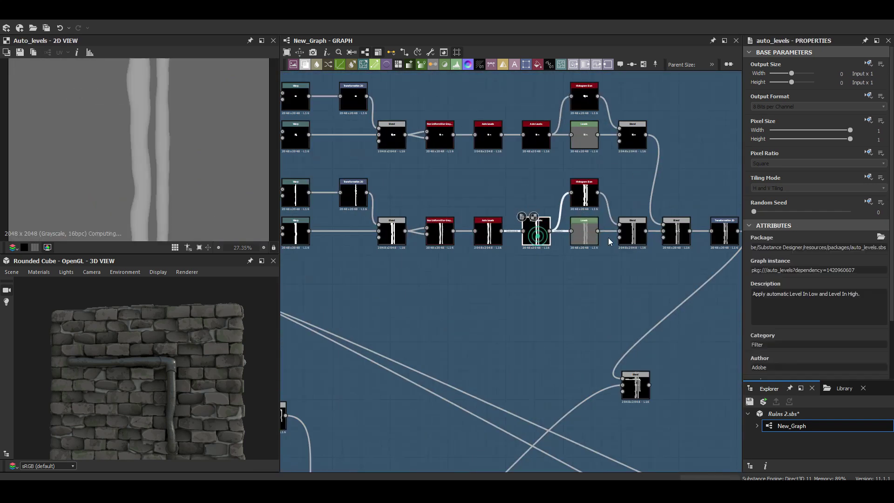
scroll(437, 326, "up", 3)
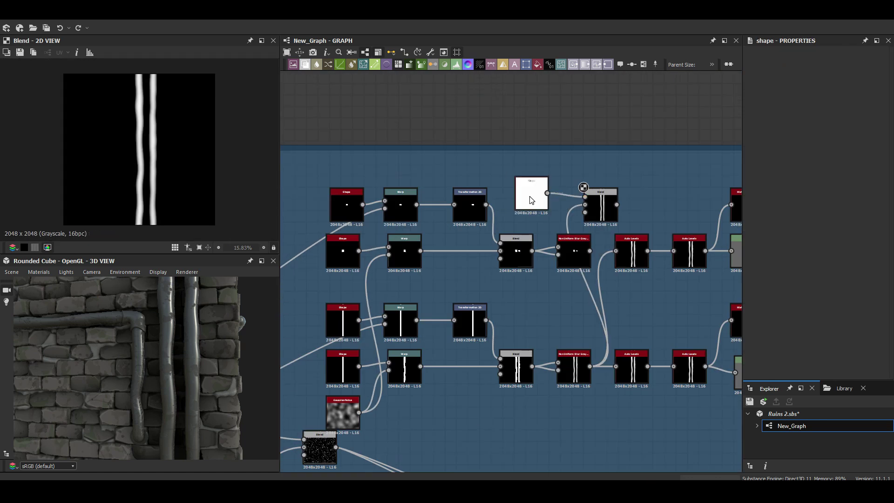
Step: Select the lower Transformation 2D node to set its Offset X to about -0.0898
scroll(825, 296, "down", 5)
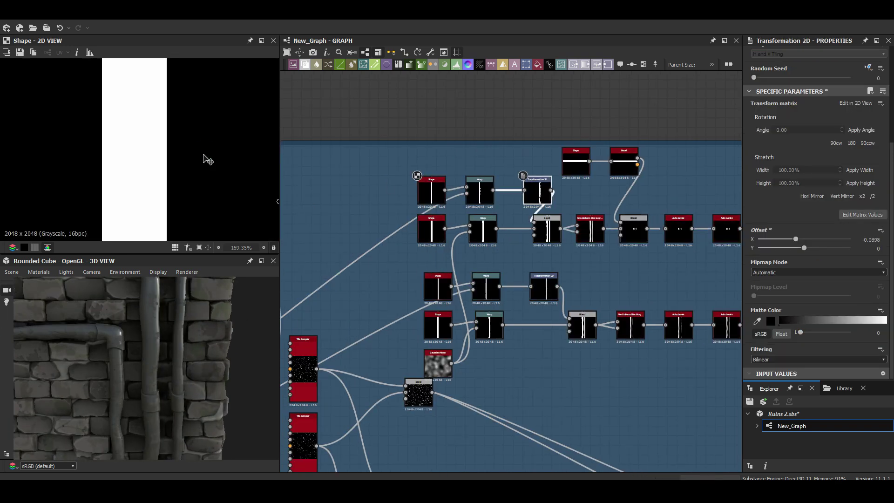
left_click(545, 289)
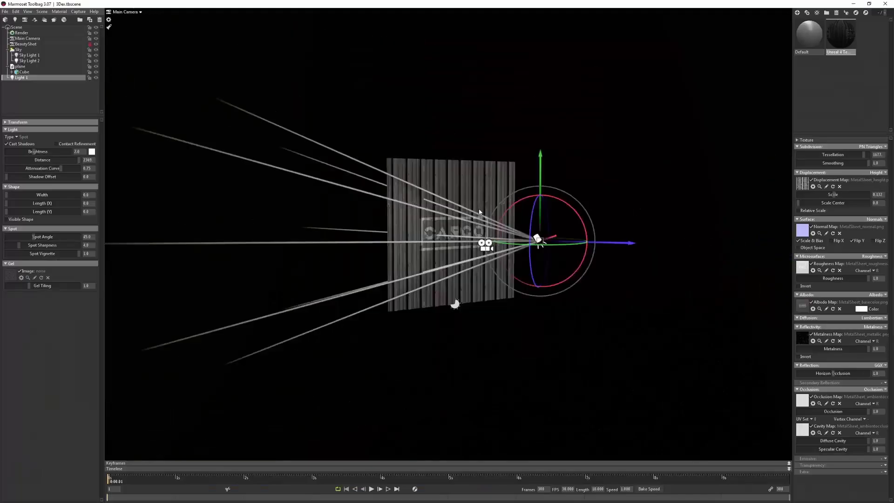
mouse_move(677, 239)
left_mouse_down()
mouse_move(574, 258)
mouse_move(592, 193)
left_mouse_up()
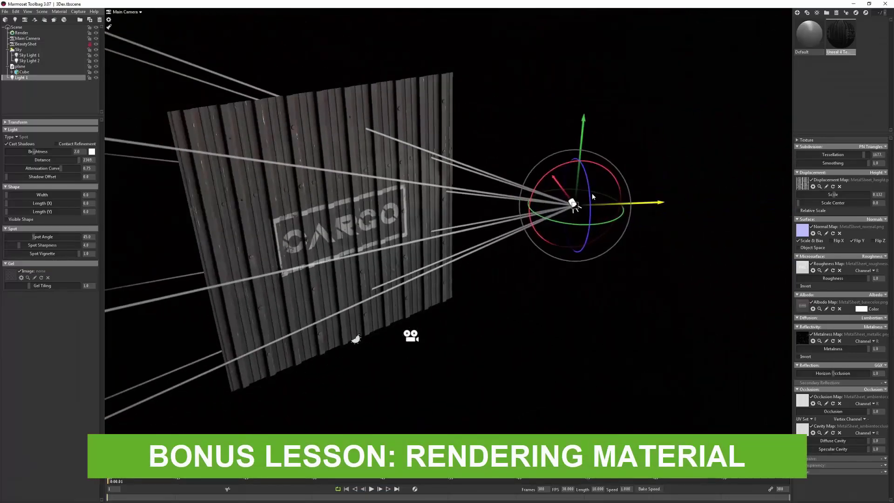